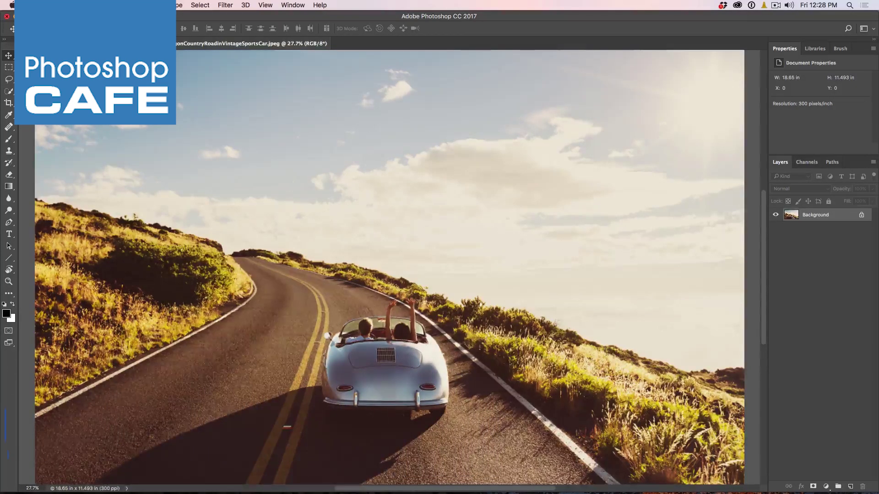
Step: Drag the car photo into the lake image so it lands as a new layer
key(ctrl+Tab)
key(ctrl+Tab)
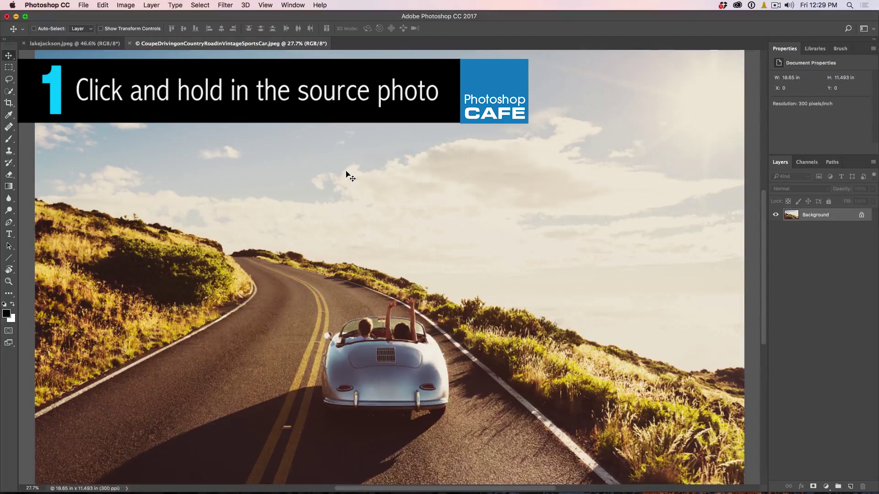
mouse_move(347, 175)
mouse_down()
mouse_move(127, 89)
mouse_move(73, 44)
mouse_up()
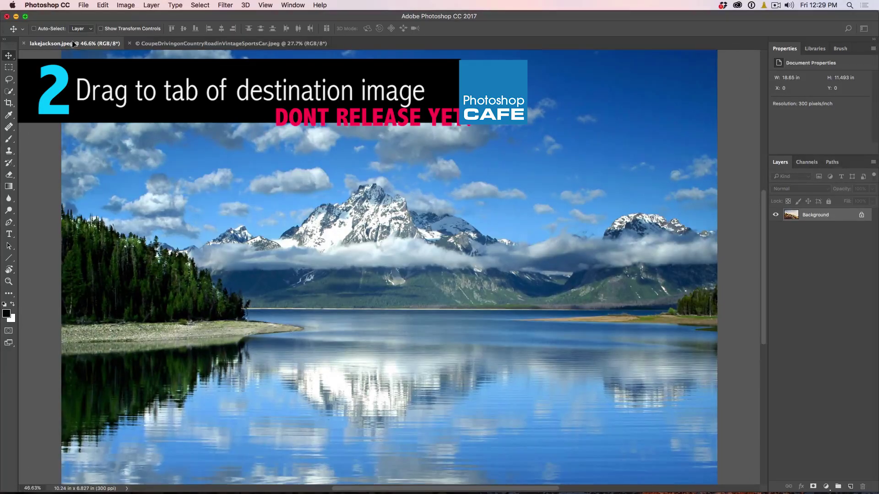
drag(72, 44, 388, 252)
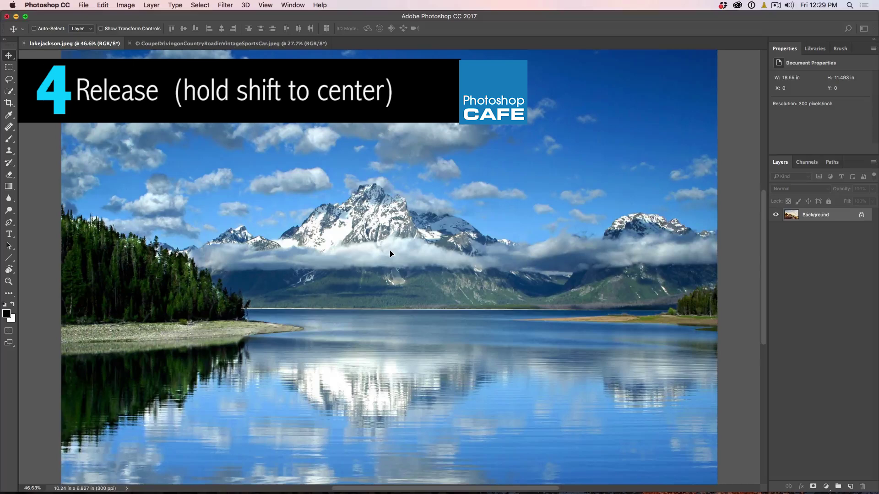
drag(389, 254, 390, 254)
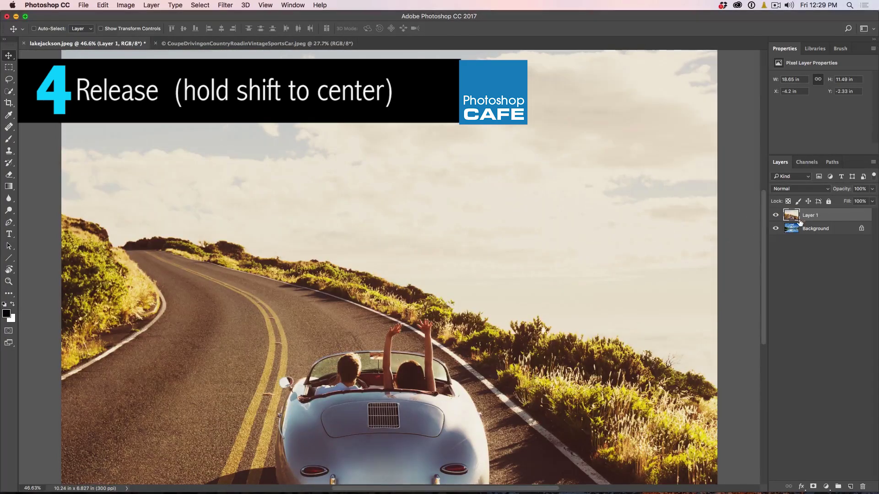
Step: Toggle the car layer's visibility, undo adding it, and return to the car photo
click(776, 216)
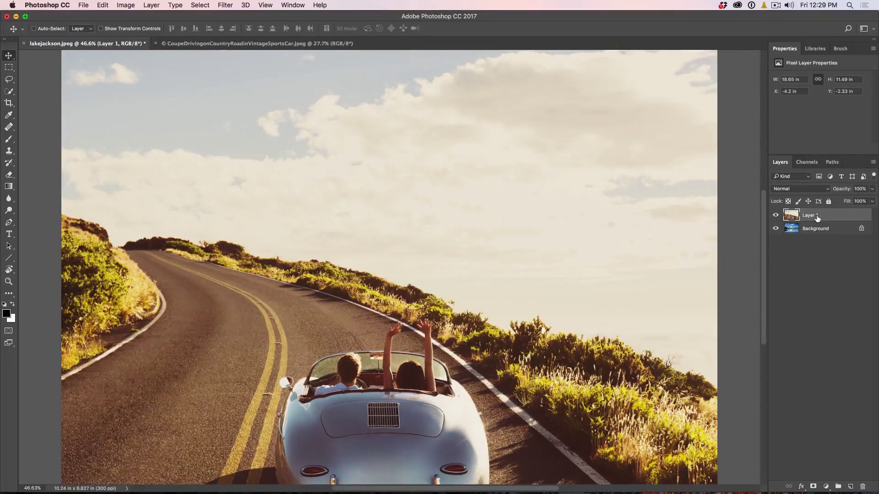
key(Delete)
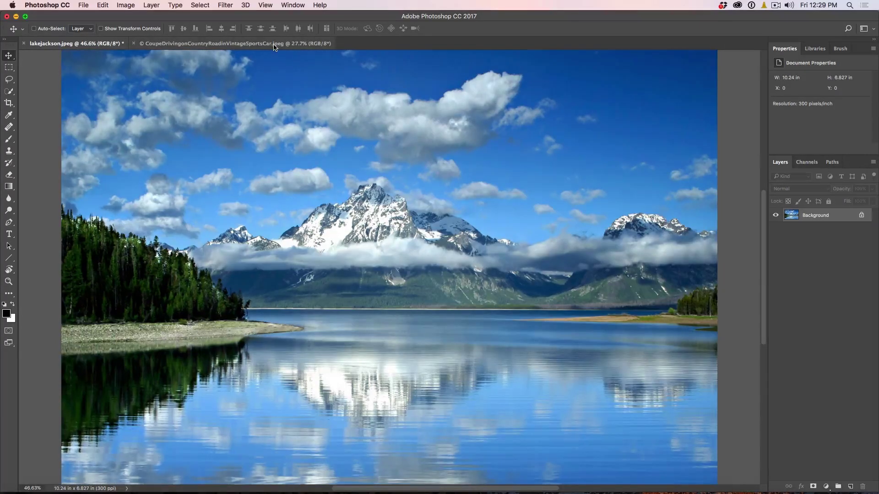
click(274, 44)
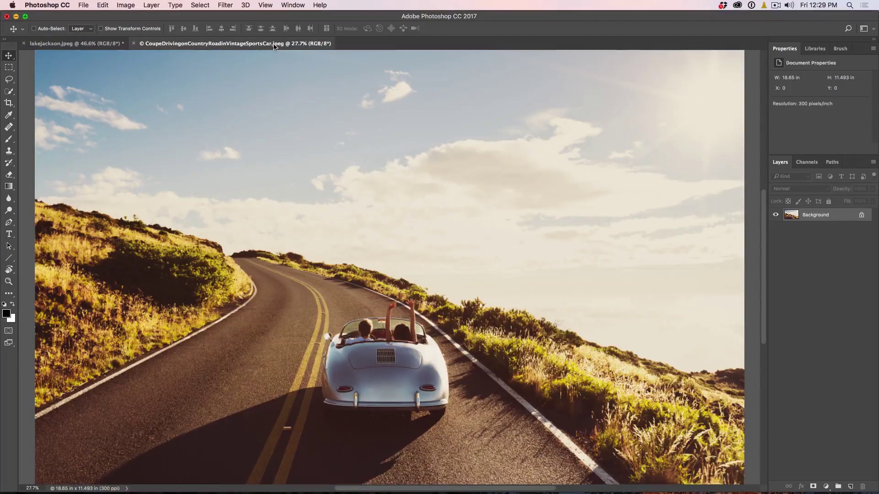
click(292, 4)
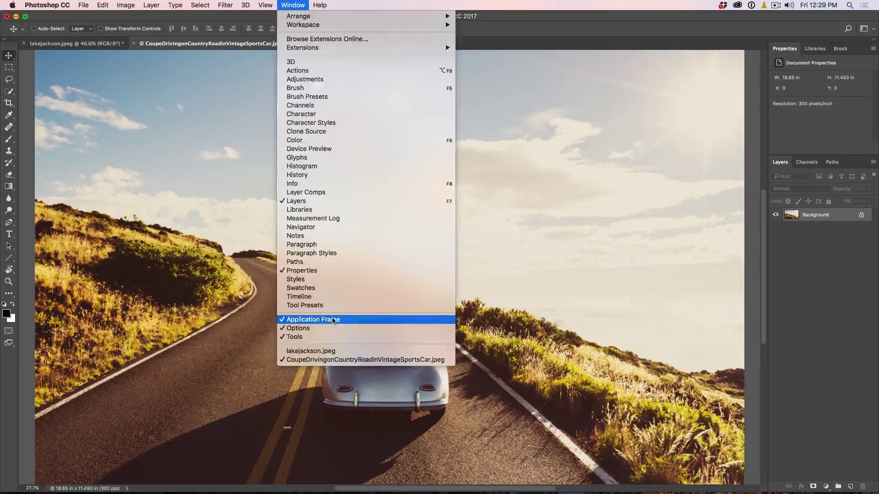
click(333, 319)
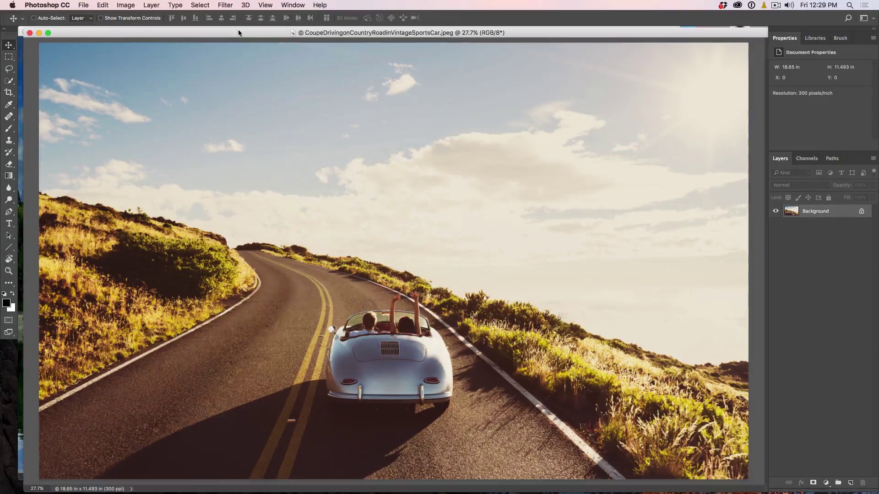
mouse_move(240, 33)
mouse_down()
mouse_move(377, 129)
mouse_move(95, 102)
mouse_move(185, 112)
mouse_up()
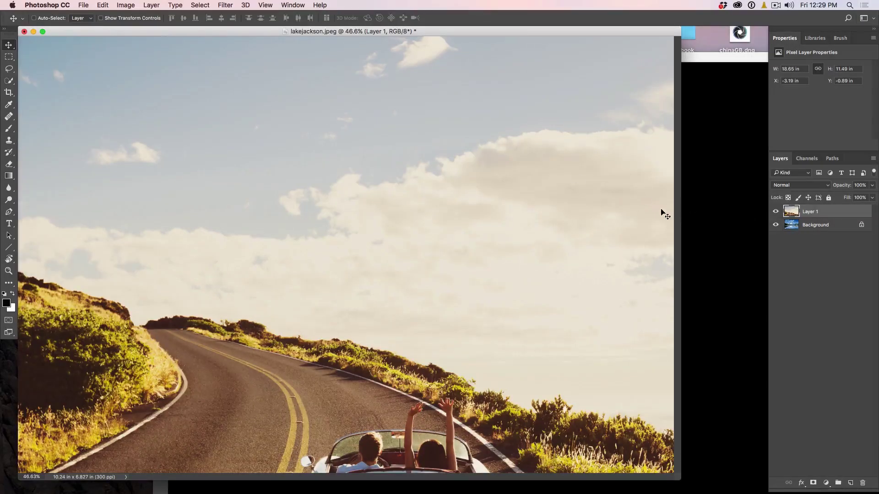
key(super+z)
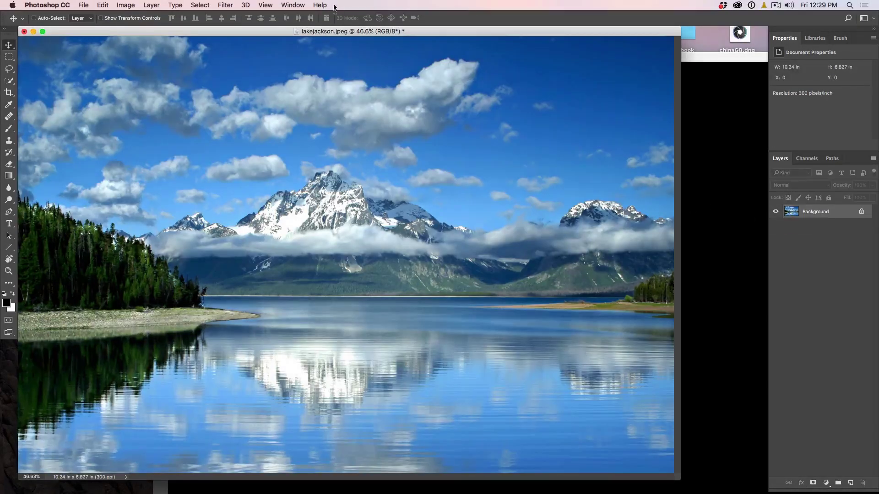
click(291, 5)
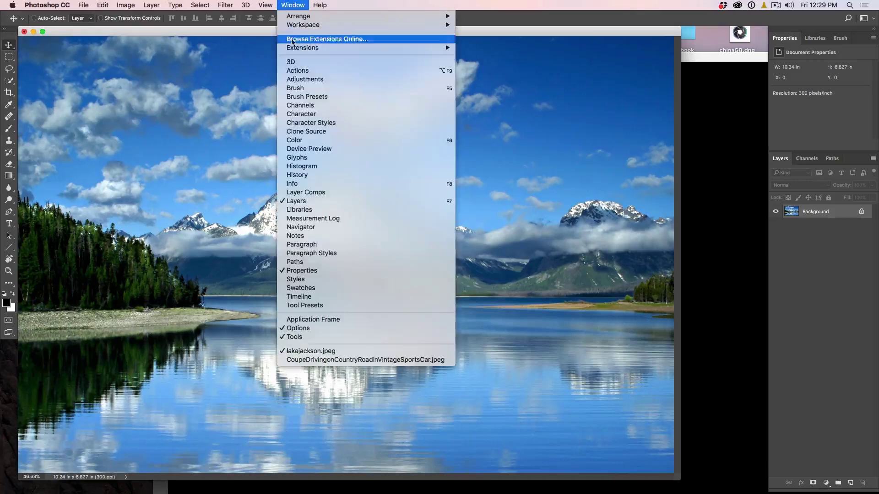
click(311, 320)
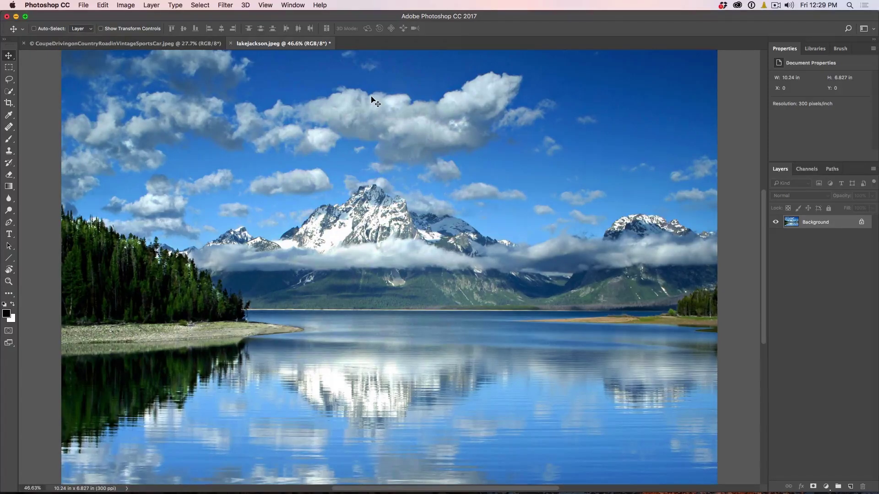
click(292, 5)
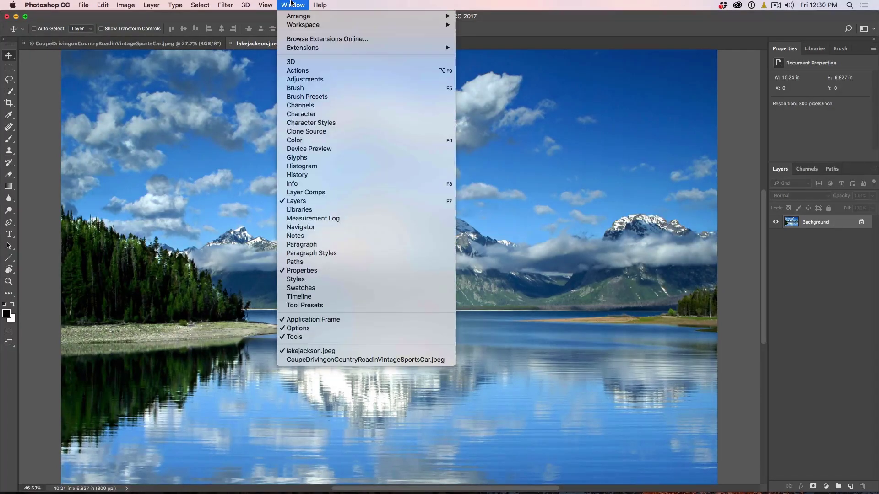
mouse_move(298, 16)
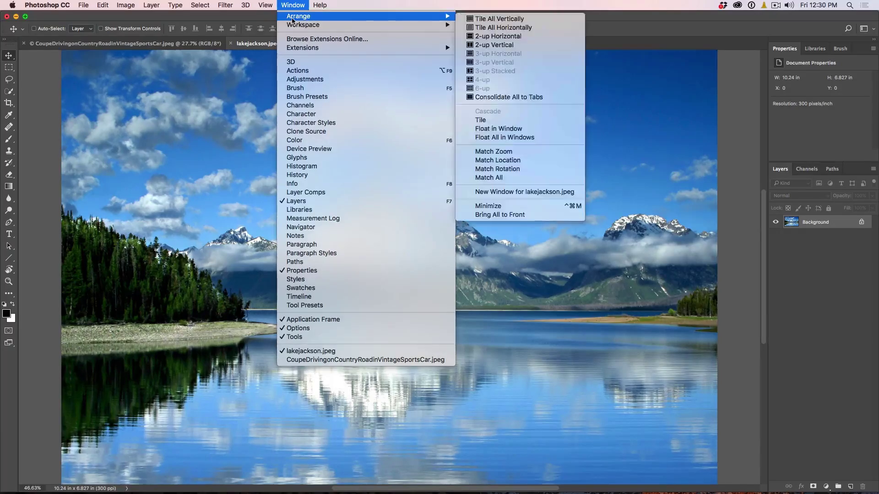
click(533, 45)
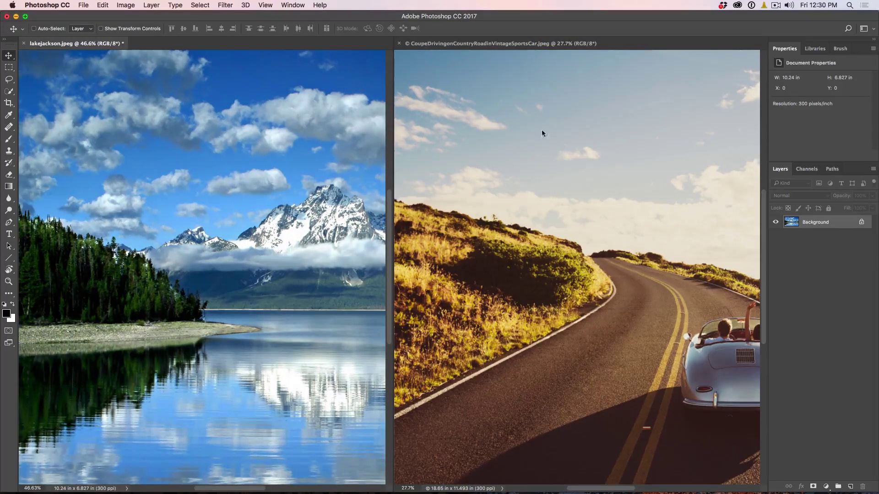
click(550, 153)
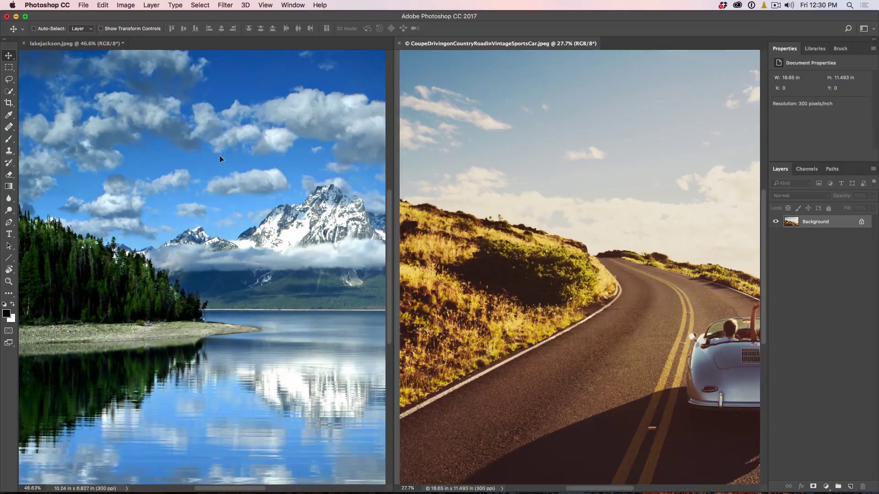
drag(549, 153, 224, 161)
key(Delete)
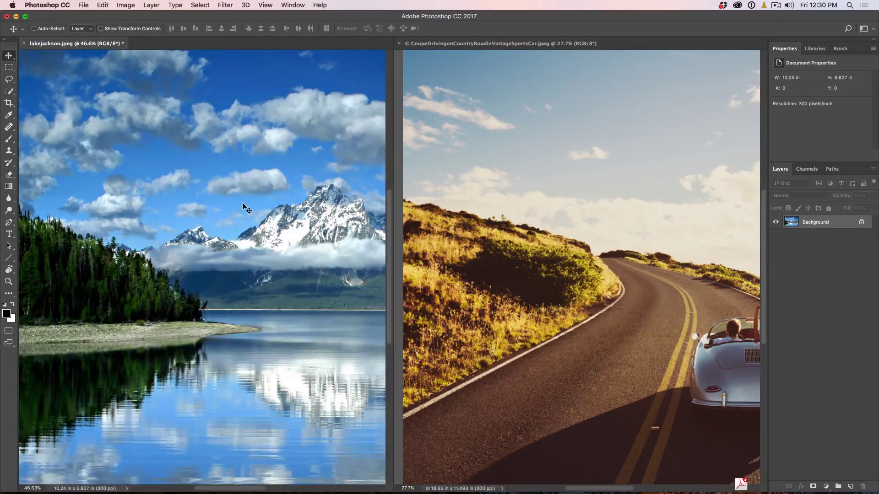
click(292, 4)
mouse_move(298, 15)
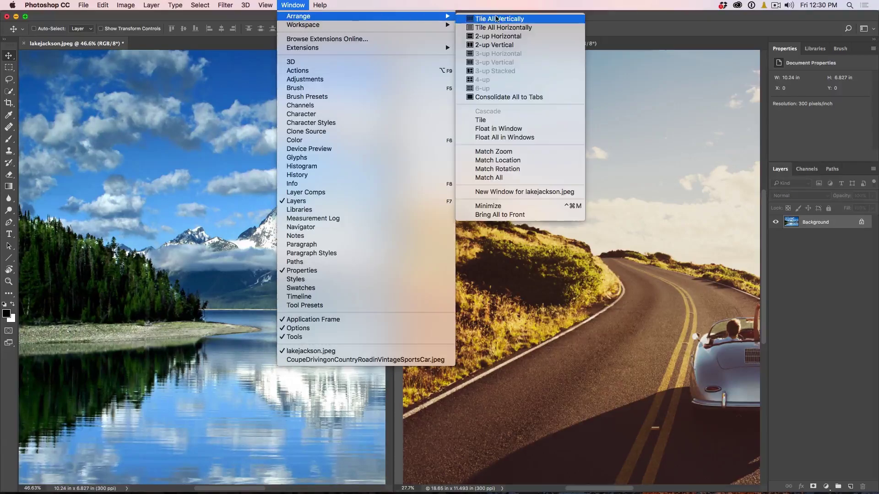
click(499, 96)
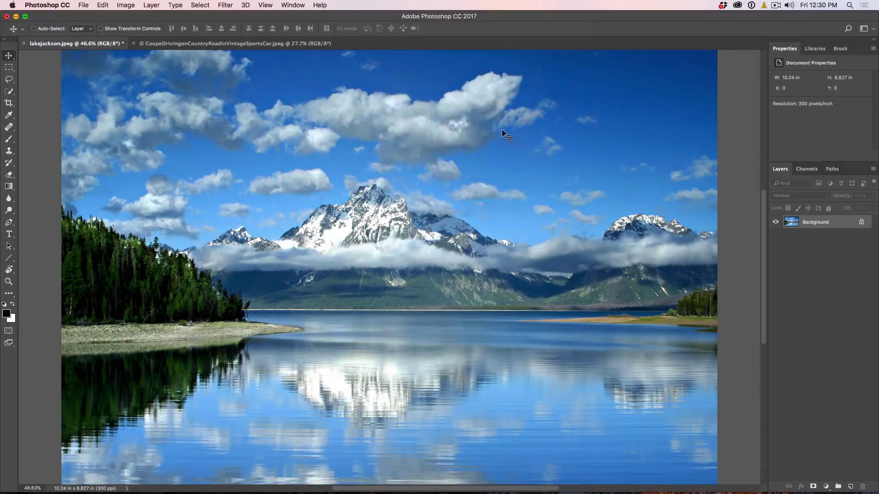
click(297, 44)
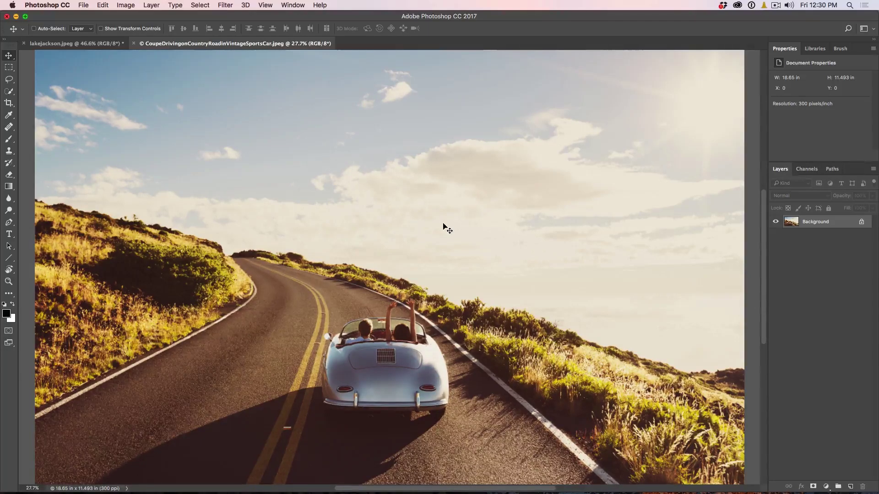
Step: Drop the car image into the lake photo as a layer and start Free Transform on it
mouse_move(445, 227)
mouse_down()
mouse_move(92, 53)
mouse_move(91, 44)
mouse_up()
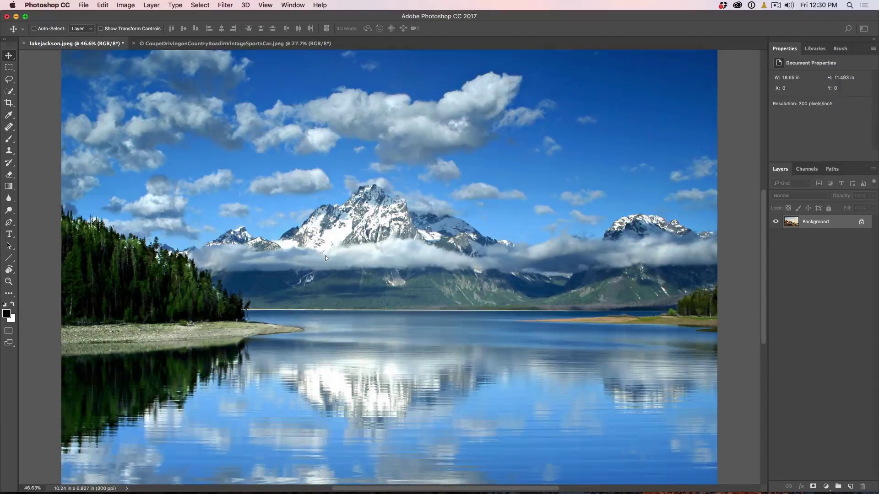
drag(325, 256, 325, 255)
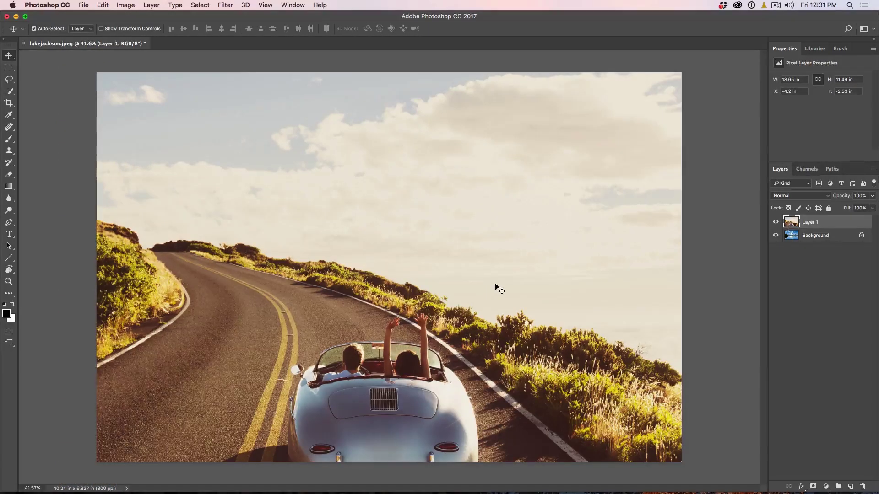
key(ctrl+t)
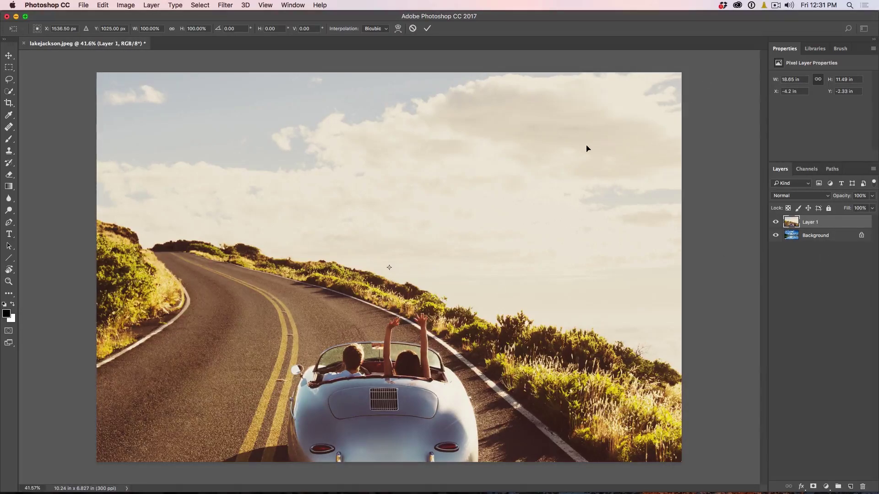
key(ctrl+0)
scroll(554, 178, up, 2)
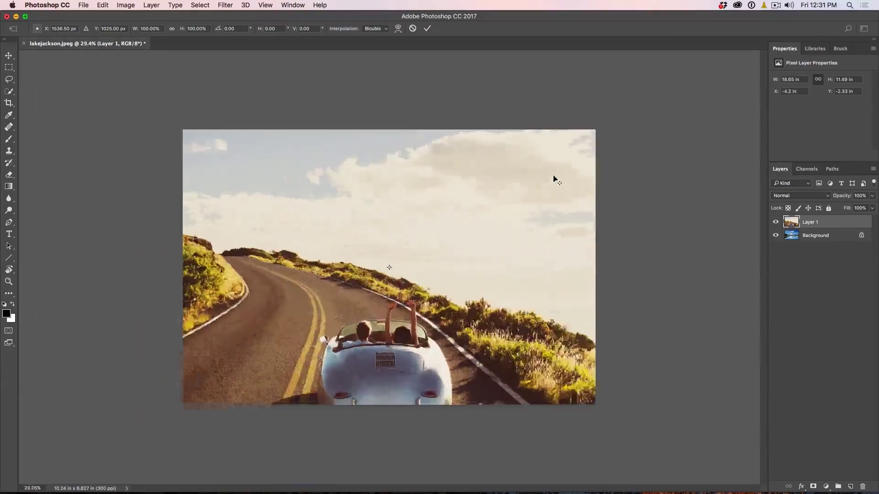
scroll(555, 179, up, 3)
scroll(516, 185, down, 1)
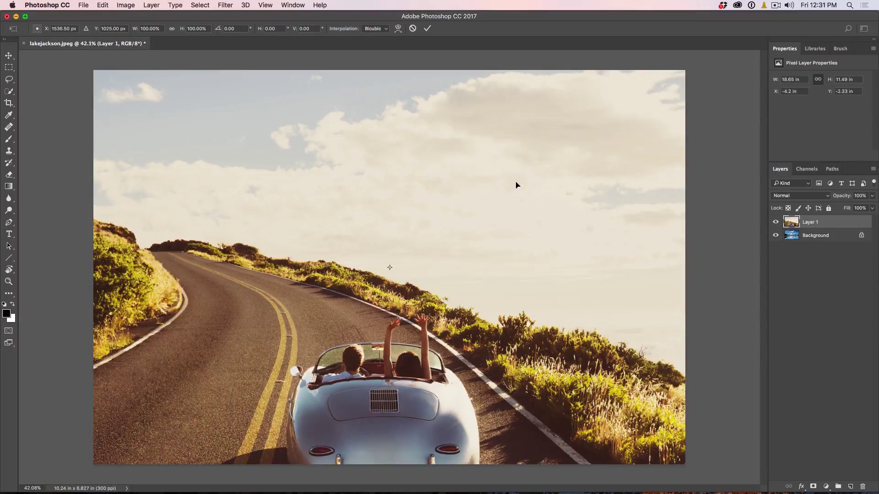
Step: Shrink the car layer from its top-right corner to about 11.15 × 6.87 in and commit the resize
key(ctrl+0)
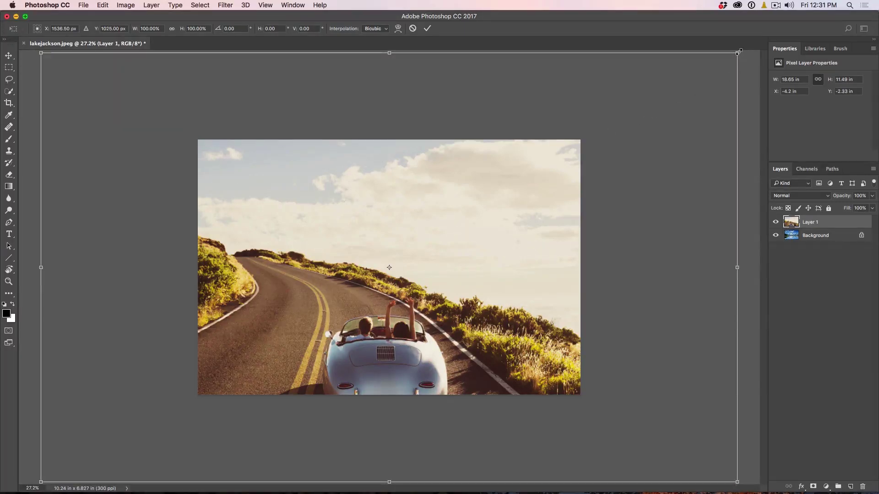
mouse_move(738, 52)
mouse_down()
mouse_move(602, 136)
mouse_move(647, 125)
mouse_move(602, 144)
mouse_up()
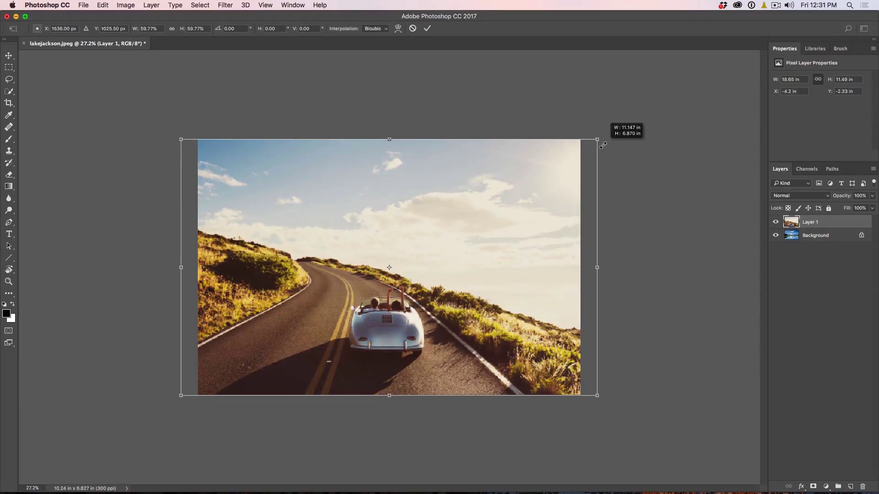
drag(602, 145, 602, 145)
key(Return)
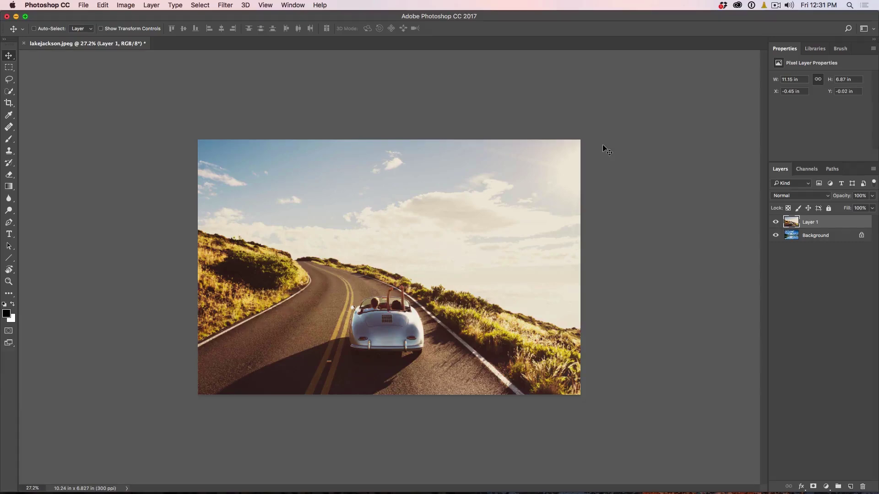
key(super+0)
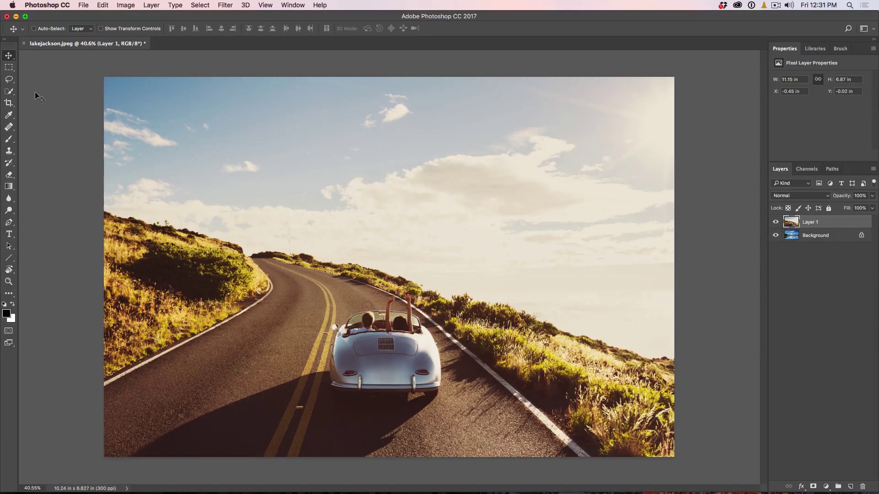
click(10, 91)
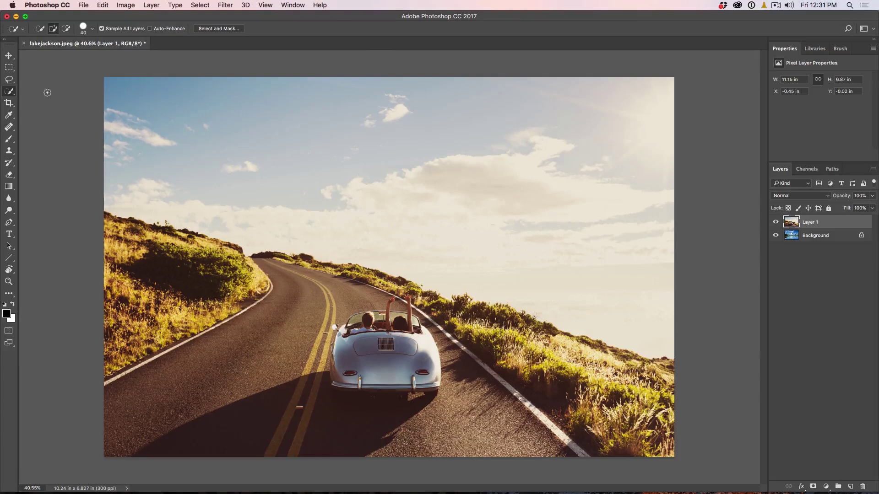
Step: Quick-select the car photo's sky, invert to the land and road, and add it as a layer mask
drag(567, 178, 641, 209)
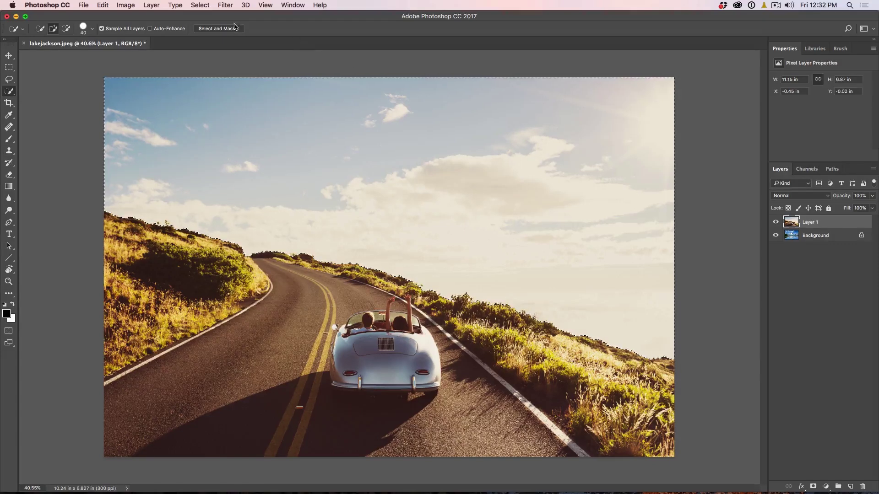
click(198, 6)
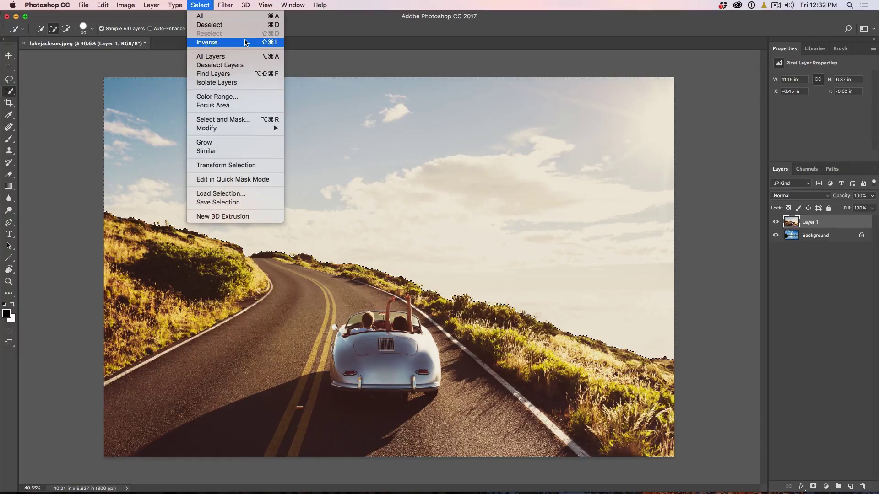
click(242, 43)
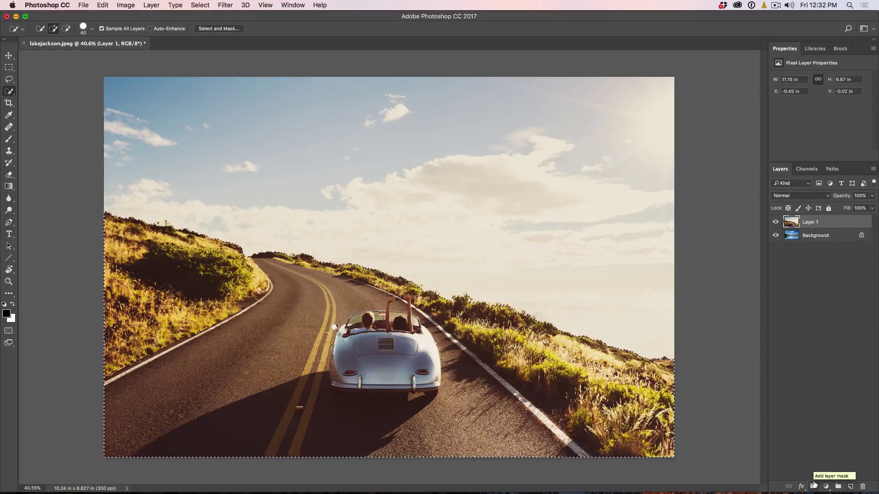
click(813, 485)
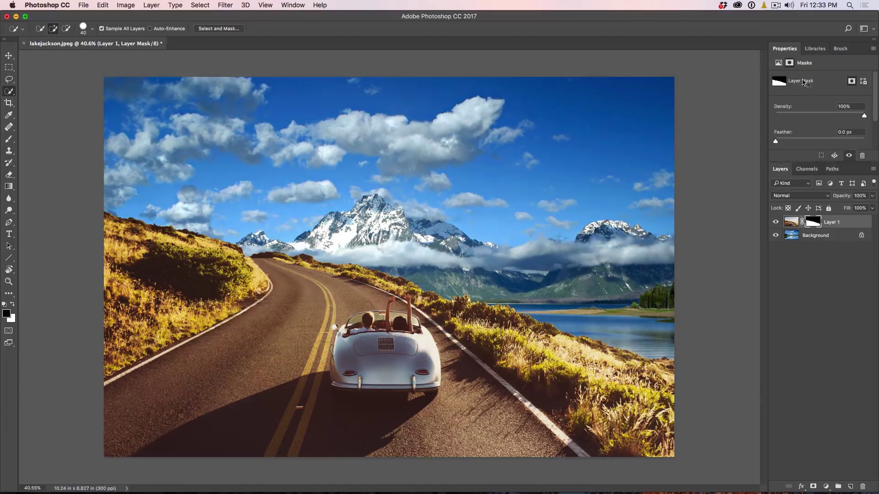
Step: Feather the car layer's mask edge to about 6.9 px, then target the mountain Background layer
drag(777, 141, 787, 141)
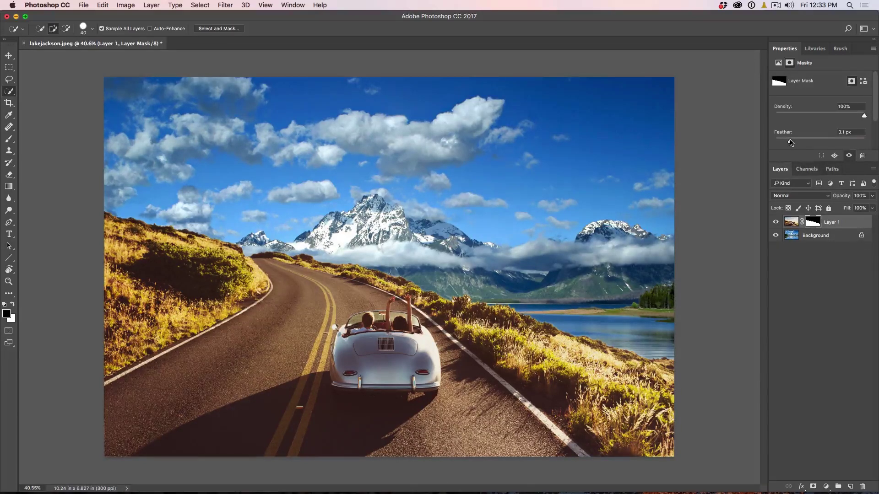
drag(788, 143, 803, 142)
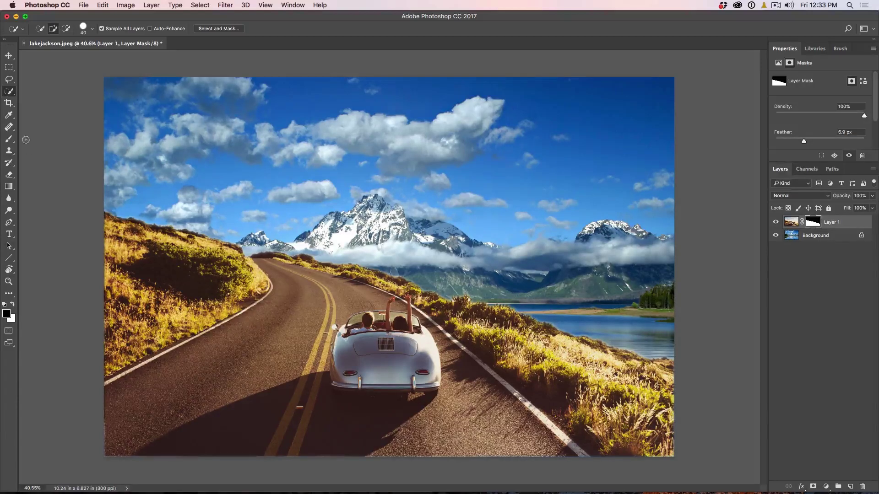
click(10, 56)
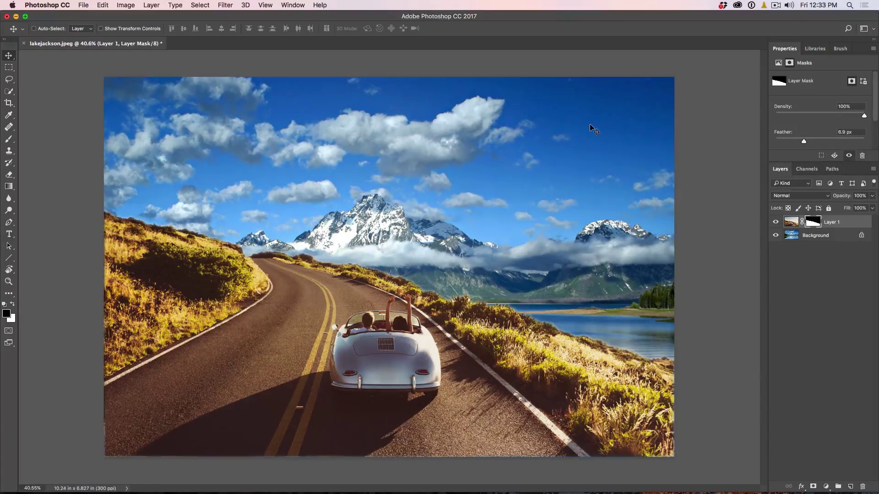
click(791, 222)
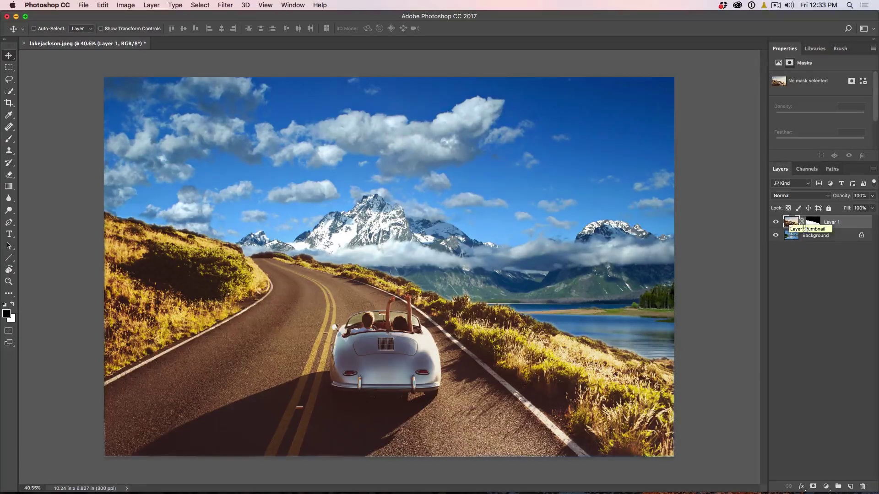
click(801, 241)
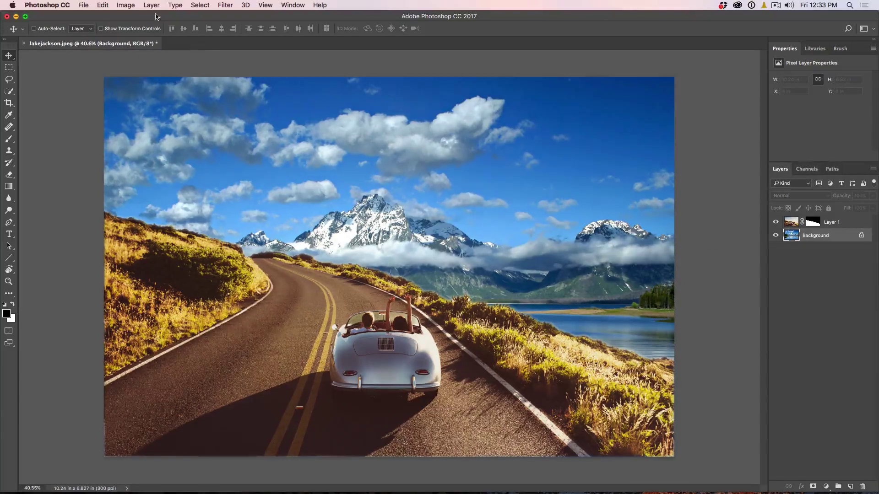
Step: Preview Match Color on the background with source lakejackson.jpeg and layer Layer 1
click(129, 6)
mouse_move(141, 30)
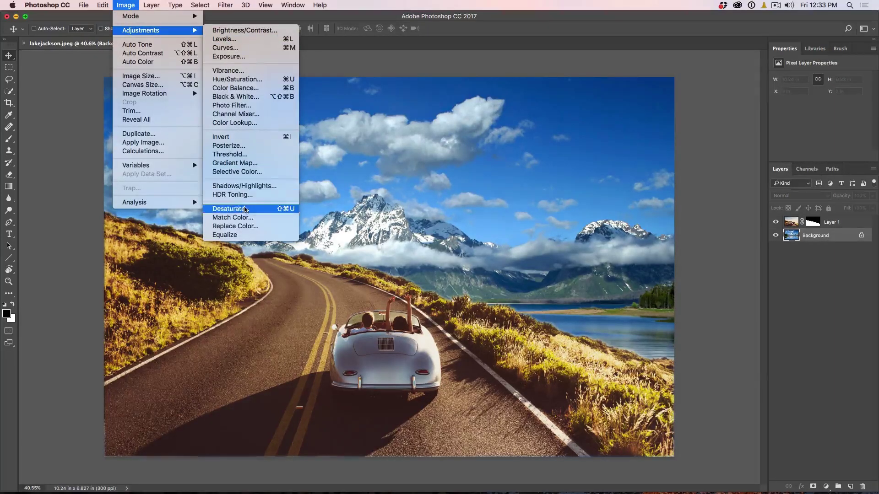
click(247, 217)
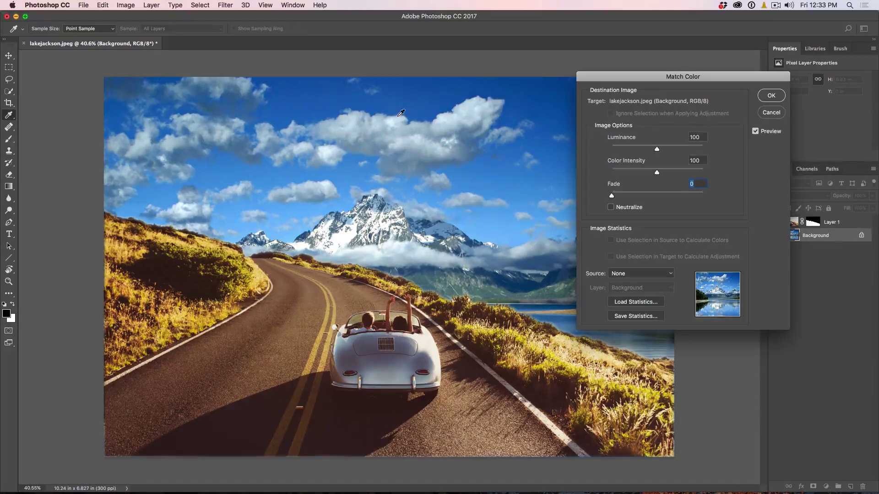
click(631, 274)
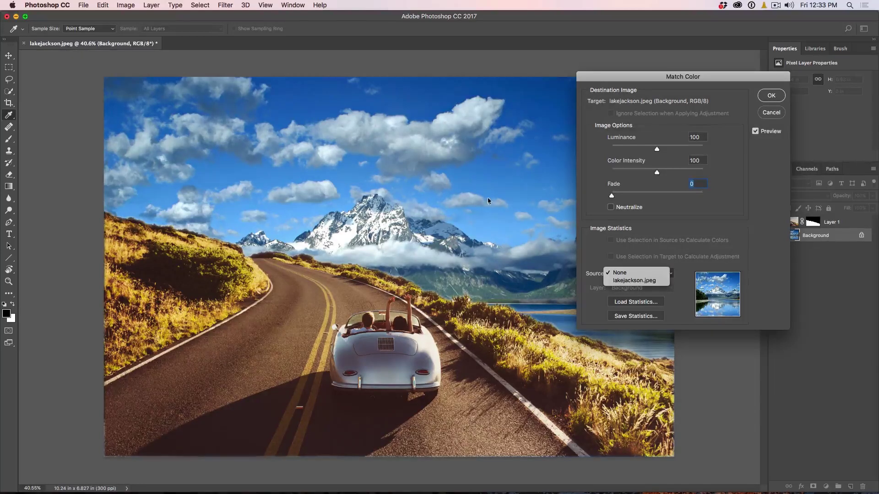
click(638, 280)
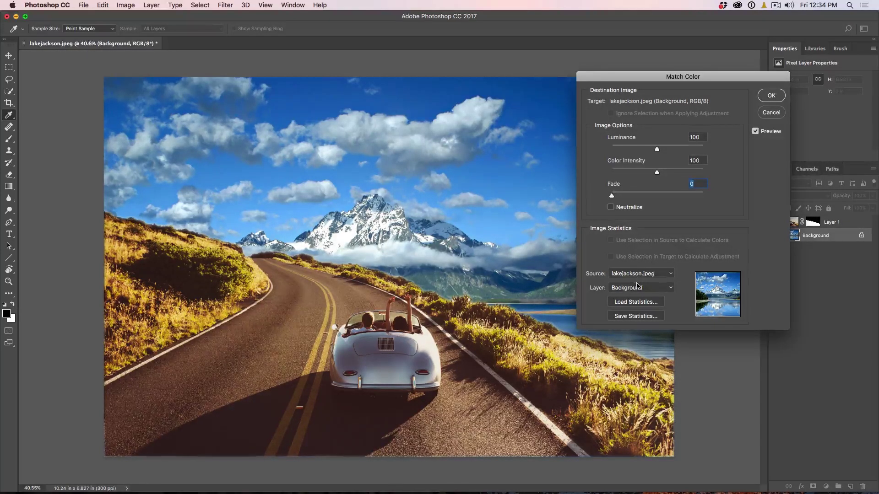
click(637, 288)
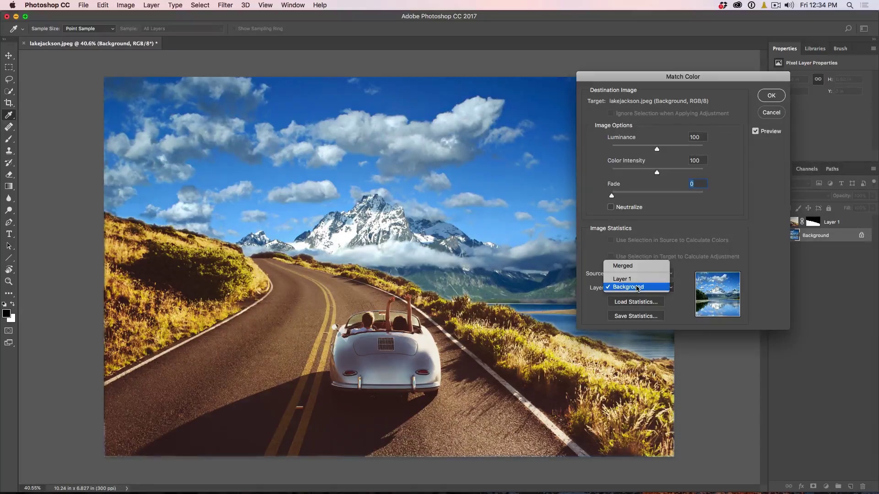
click(637, 279)
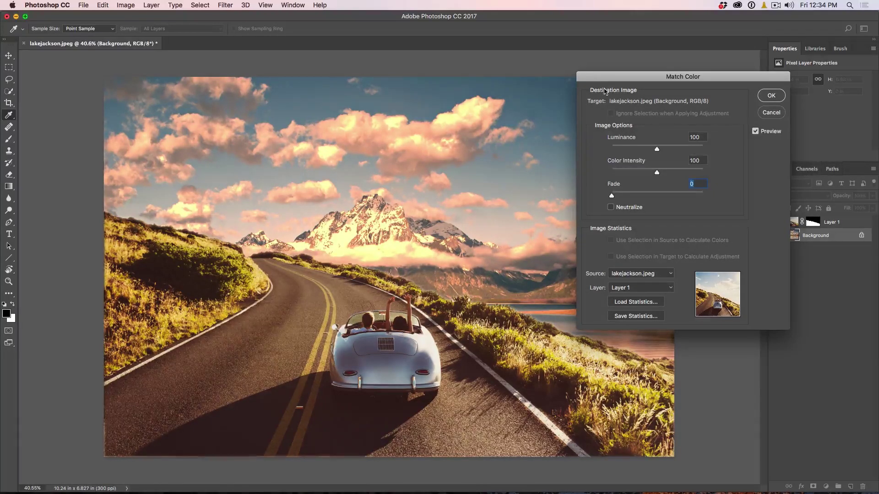
drag(612, 72, 681, 34)
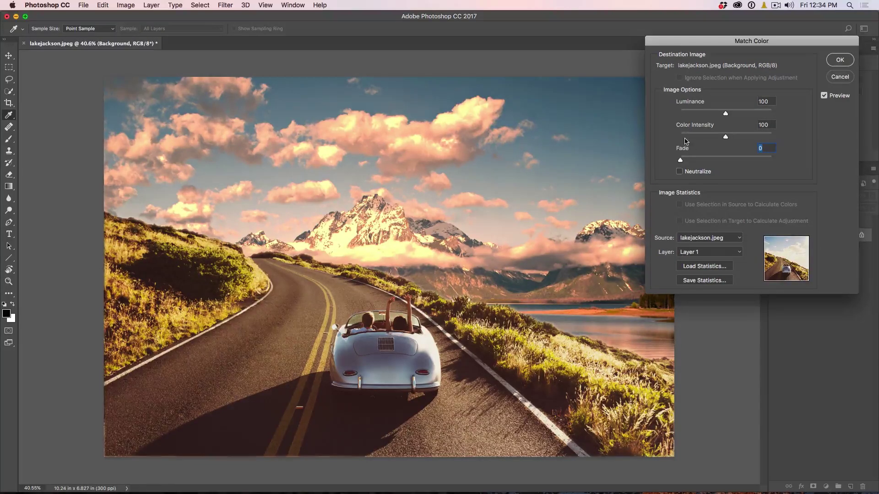
Step: Tune the match to Fade 51, Color Intensity 123, Luminance 92 and apply it
drag(680, 162, 727, 161)
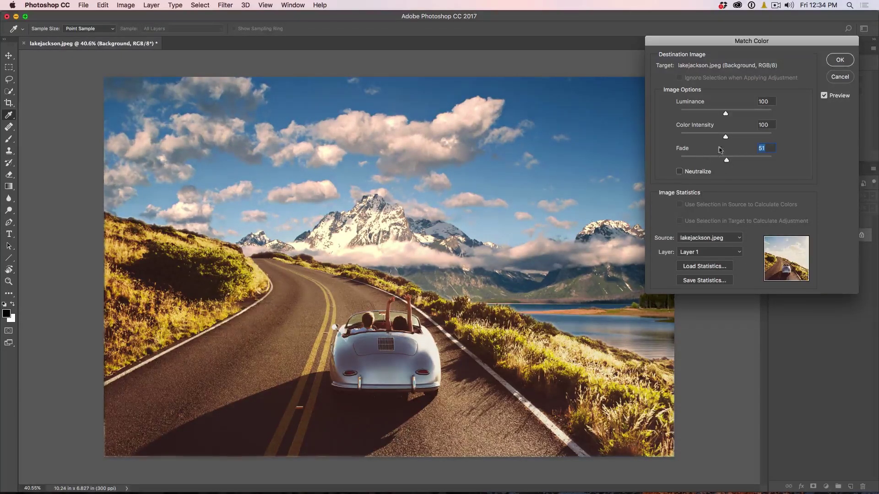
mouse_move(725, 138)
mouse_down()
mouse_move(739, 138)
mouse_move(701, 137)
mouse_up()
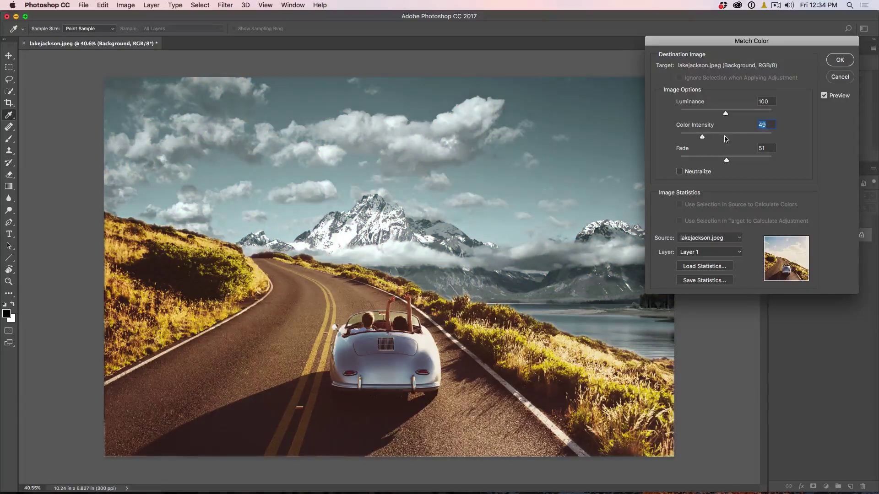
click(736, 137)
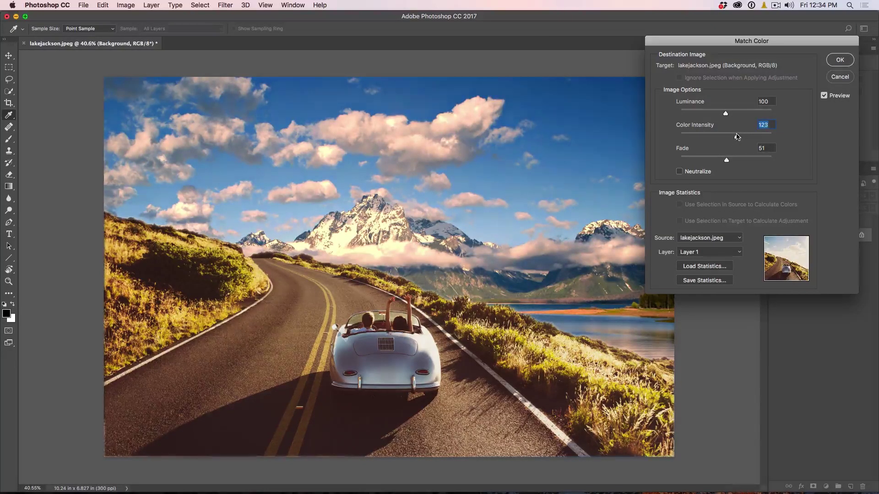
click(726, 114)
drag(726, 114, 740, 114)
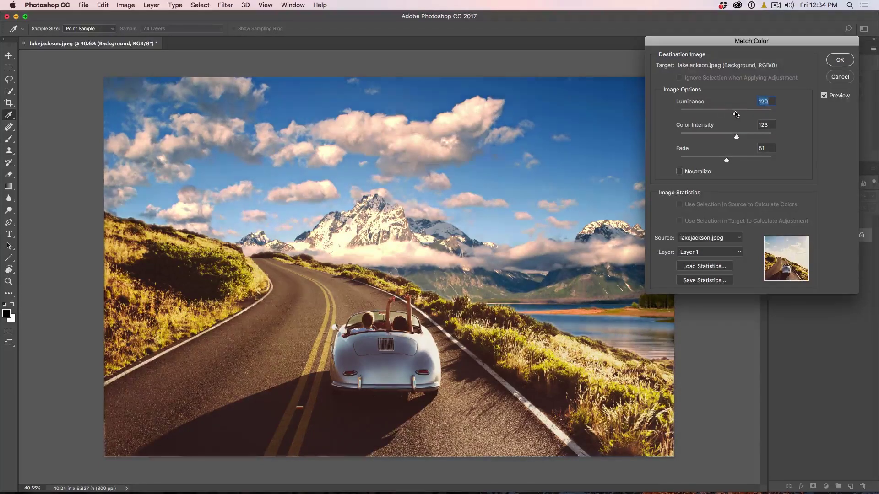
mouse_move(741, 114)
mouse_down()
mouse_move(706, 113)
mouse_move(718, 114)
mouse_up()
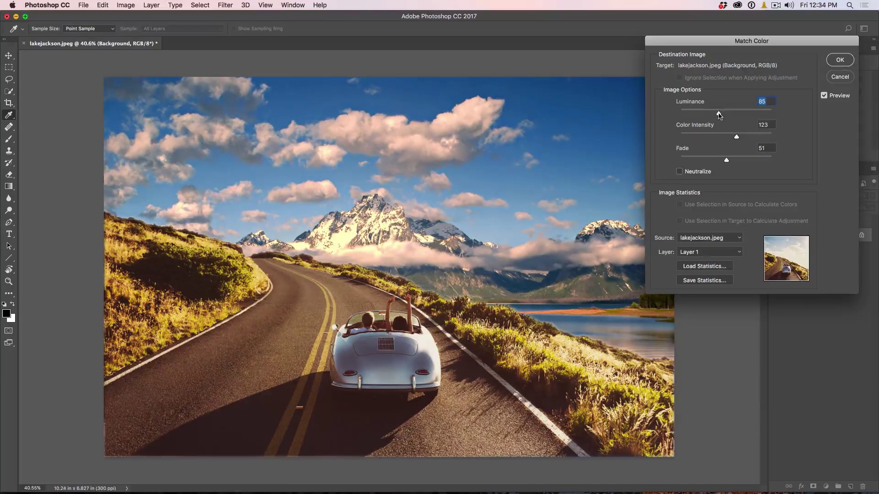
drag(718, 114, 722, 114)
click(840, 61)
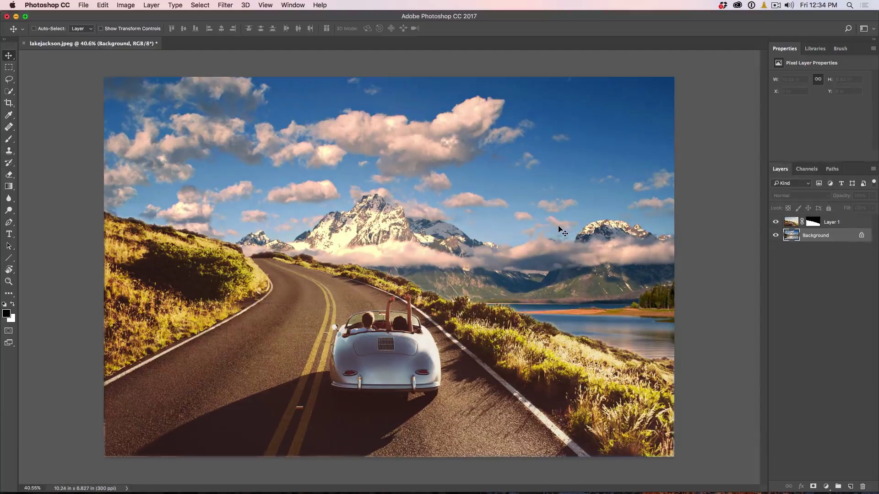
Step: Add a Solid Color fill layer above Layer 1 in yellow (#ede506)
click(791, 224)
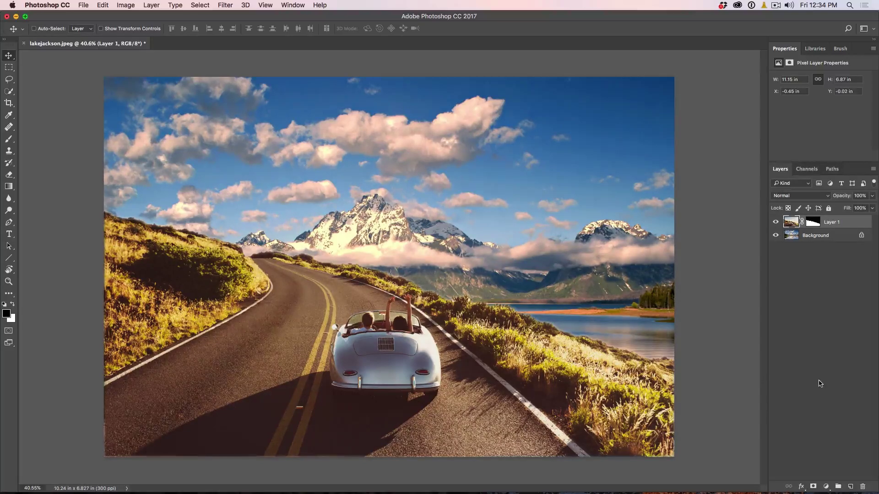
click(825, 486)
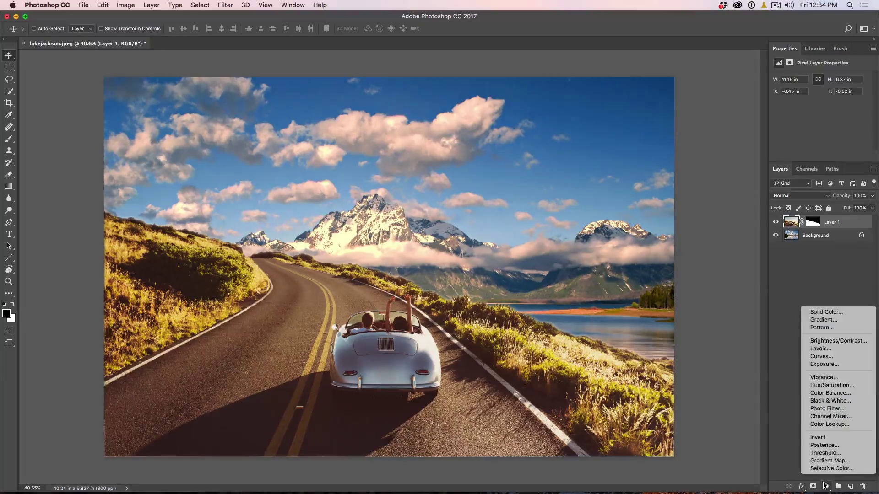
click(838, 317)
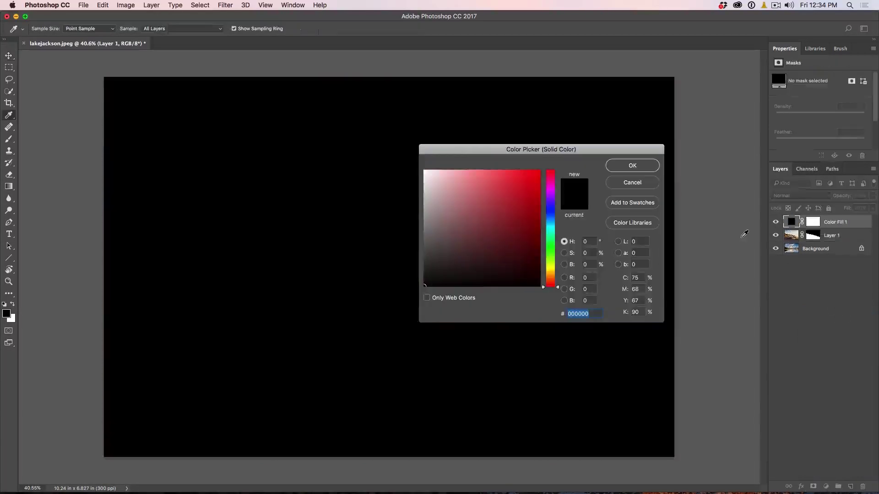
click(549, 269)
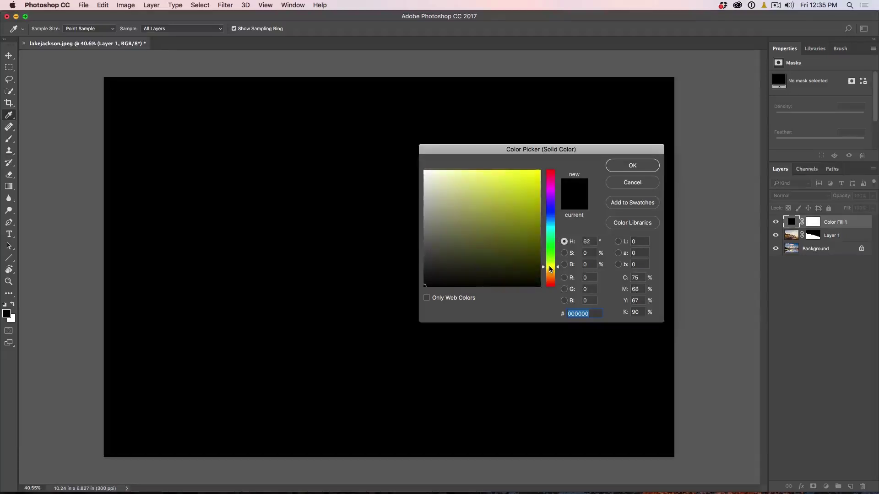
text(dfed06)
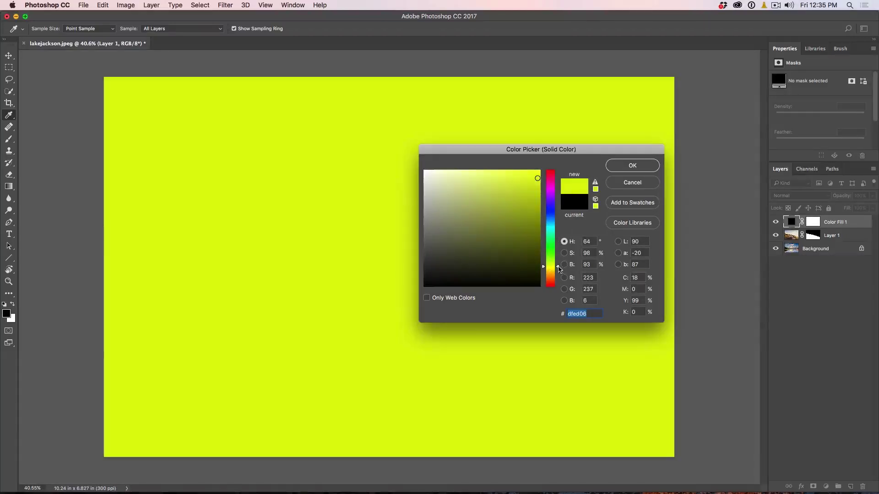
drag(558, 269, 557, 271)
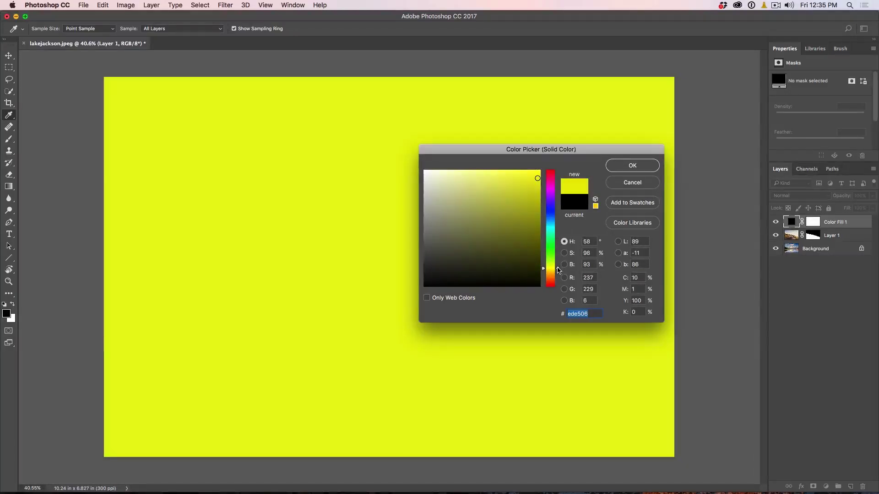
click(632, 165)
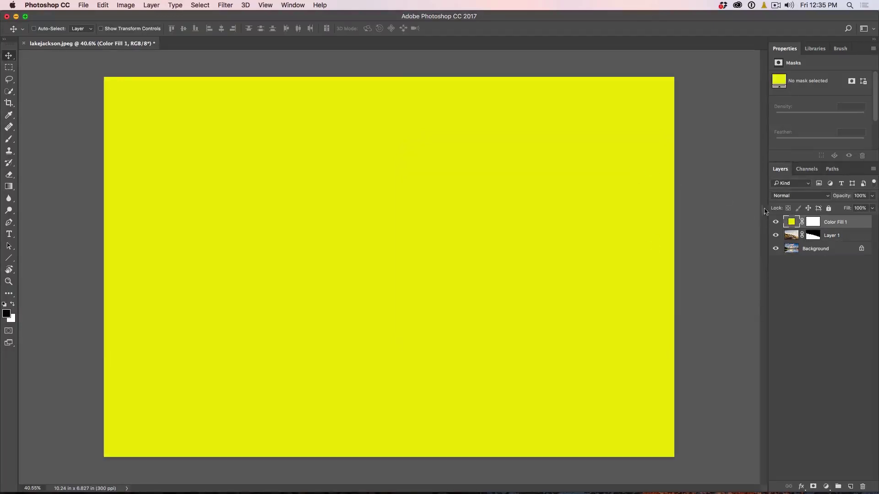
Step: Set the yellow fill layer to Color blend mode at 10% opacity
click(786, 198)
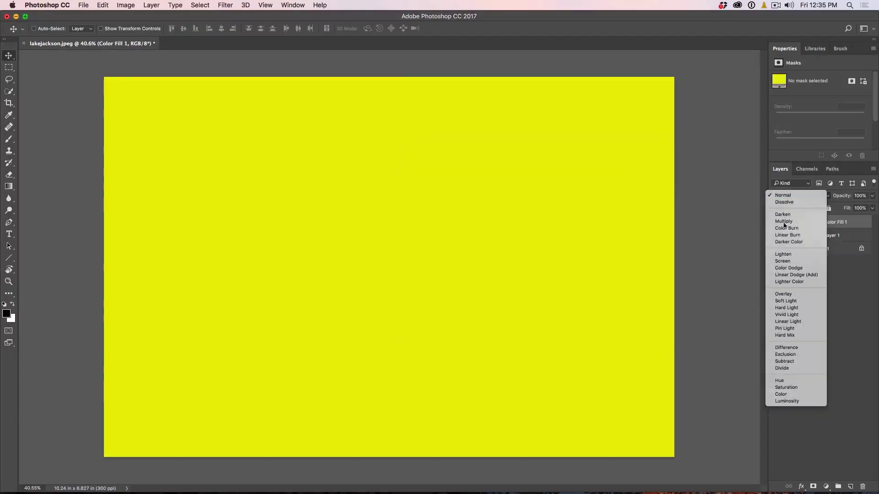
click(783, 395)
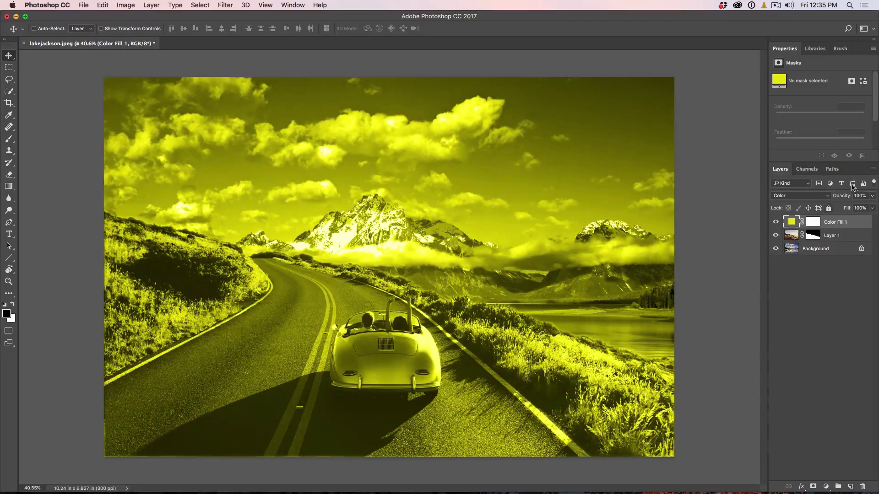
drag(840, 195, 600, 227)
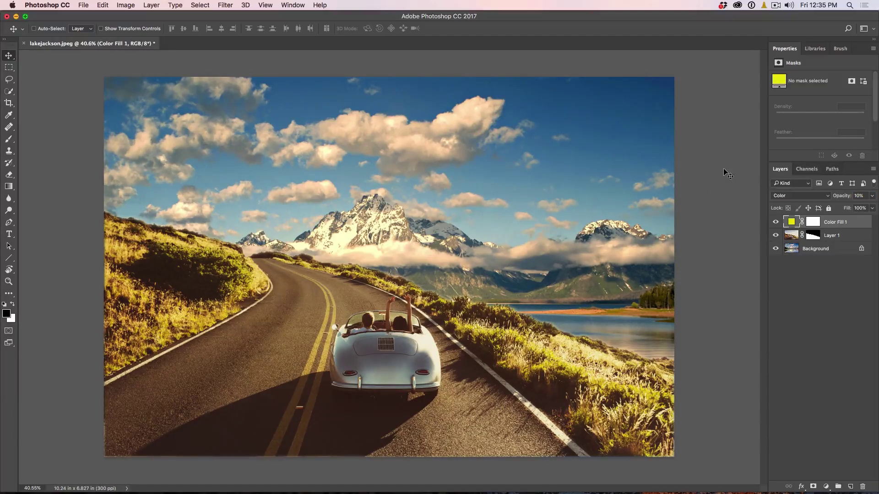